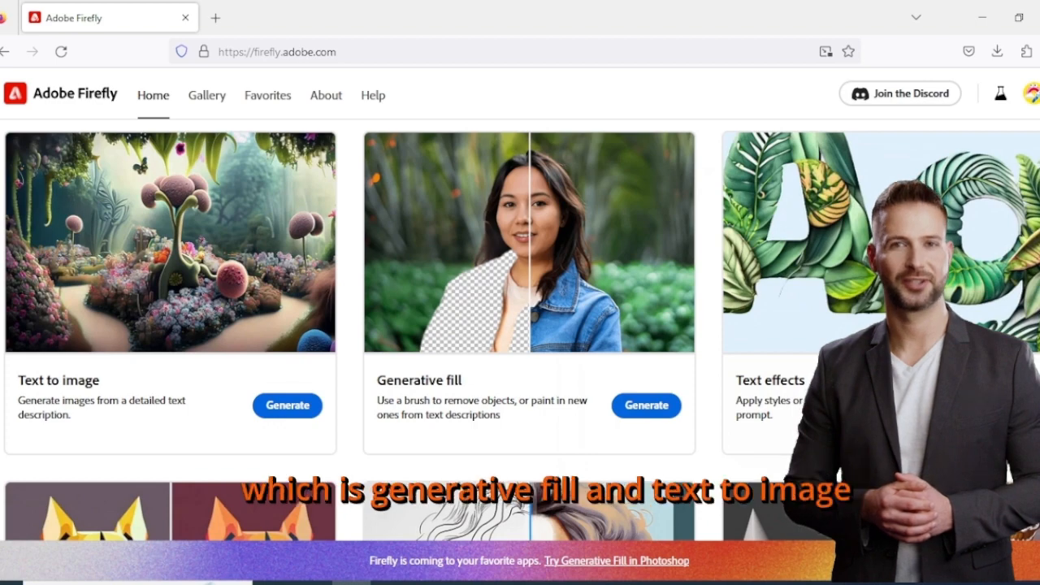
# Step: Look over the feature cards on the Firefly home page, including Text to image and Generative fill
pyautogui.scroll(-1, 521, 325)
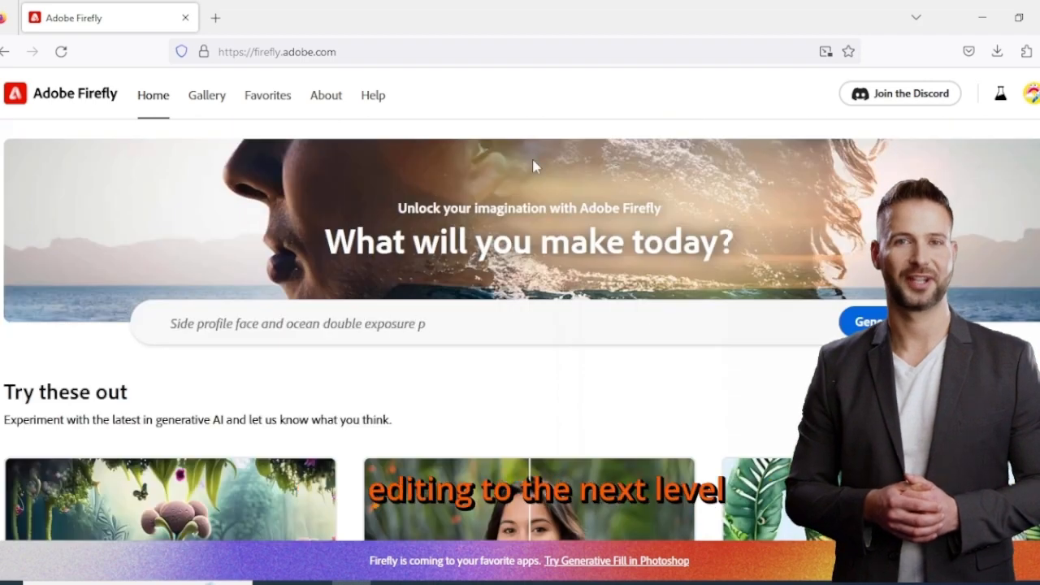
pyautogui.scroll(-5, 520, 325)
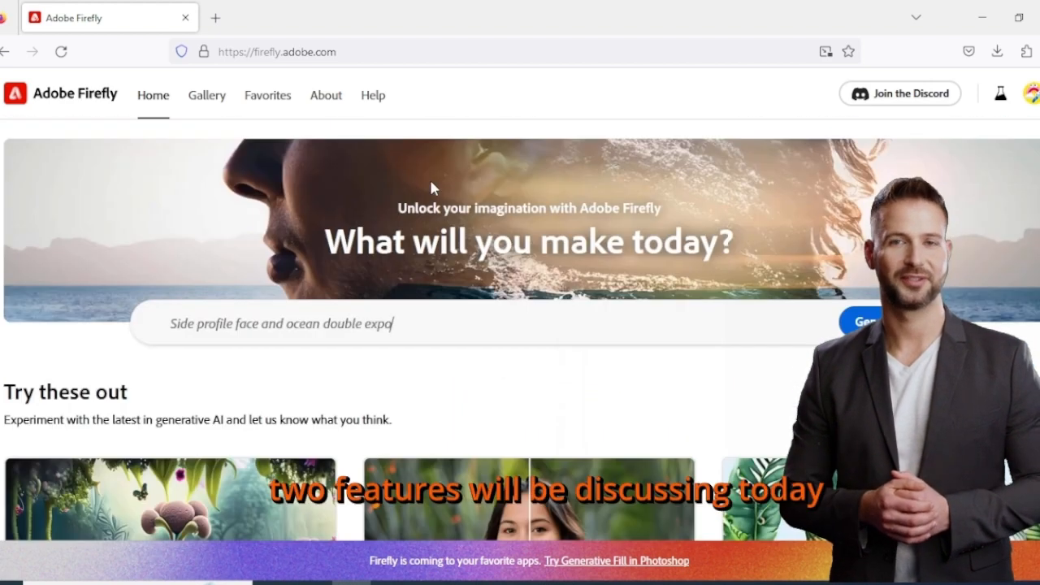
pyautogui.scroll(-5, 616, 181)
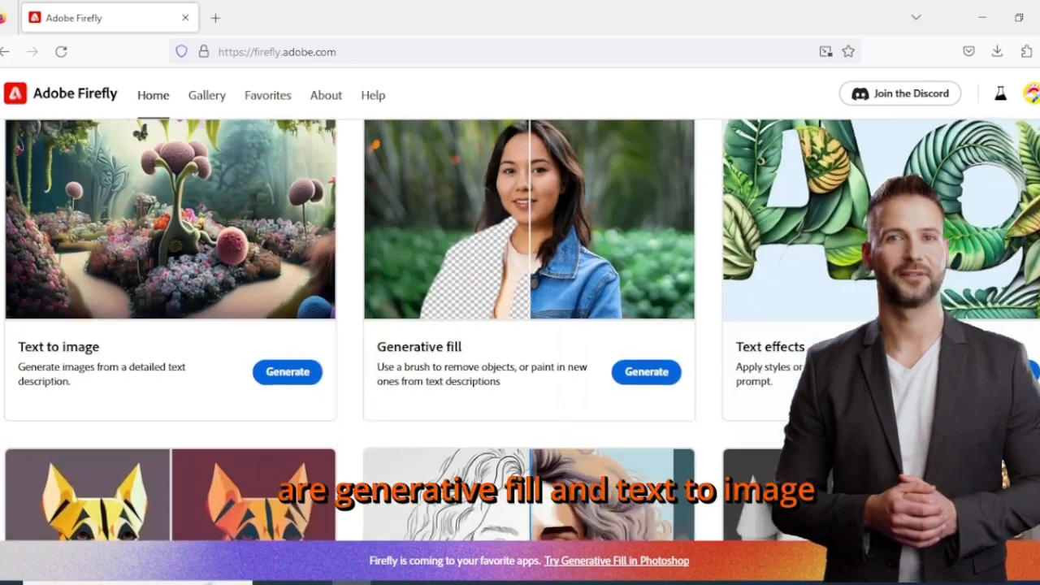
pyautogui.scroll(3, 617, 181)
pyautogui.scroll(2, 521, 326)
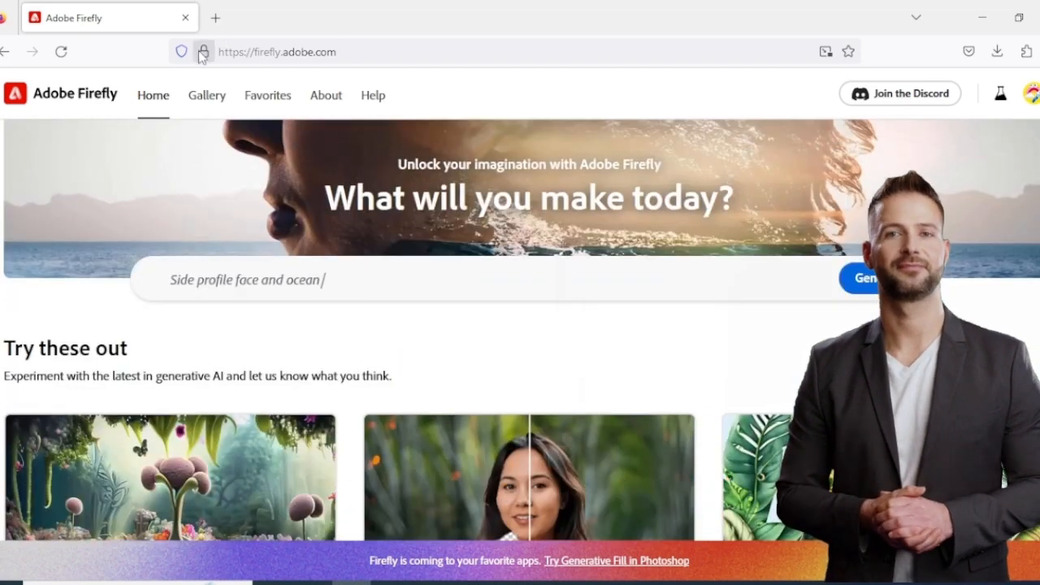
pyautogui.scroll(-4, 221, 350)
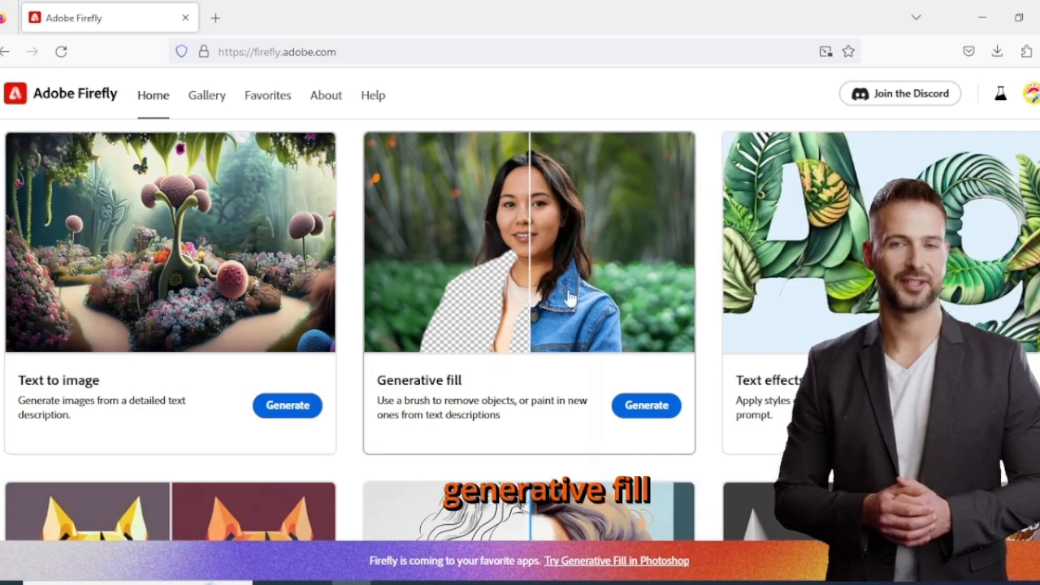
pyautogui.scroll(-1, 564, 328)
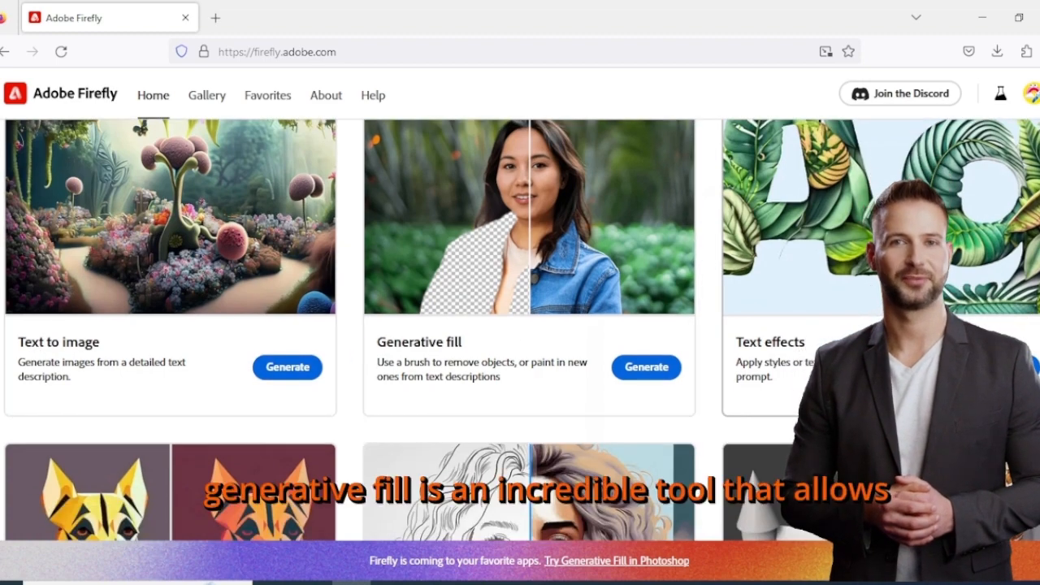
pyautogui.scroll(4, 564, 327)
pyautogui.scroll(1, 520, 325)
pyautogui.scroll(-4, 623, 388)
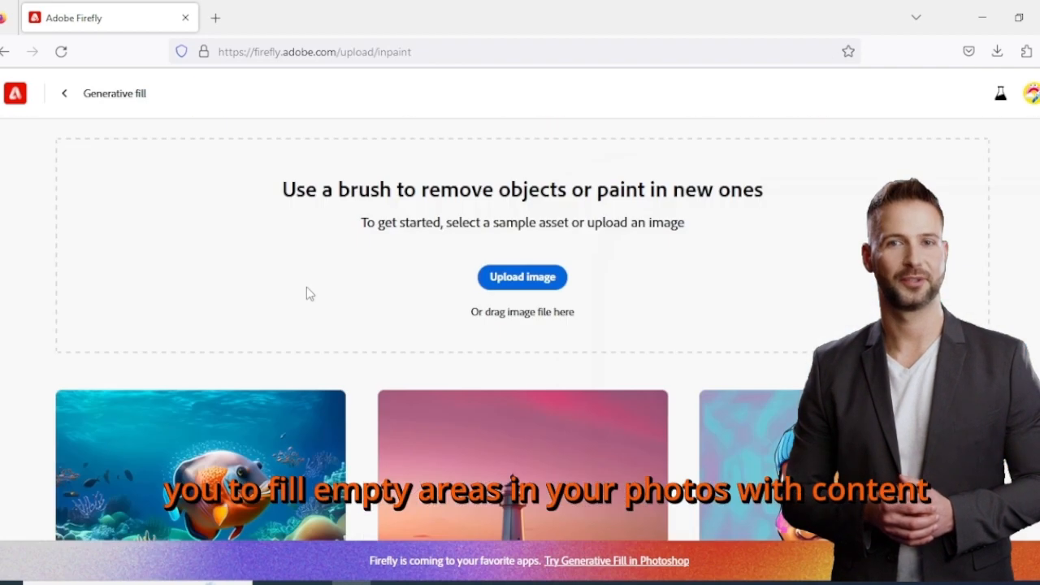
pyautogui.click(498, 285)
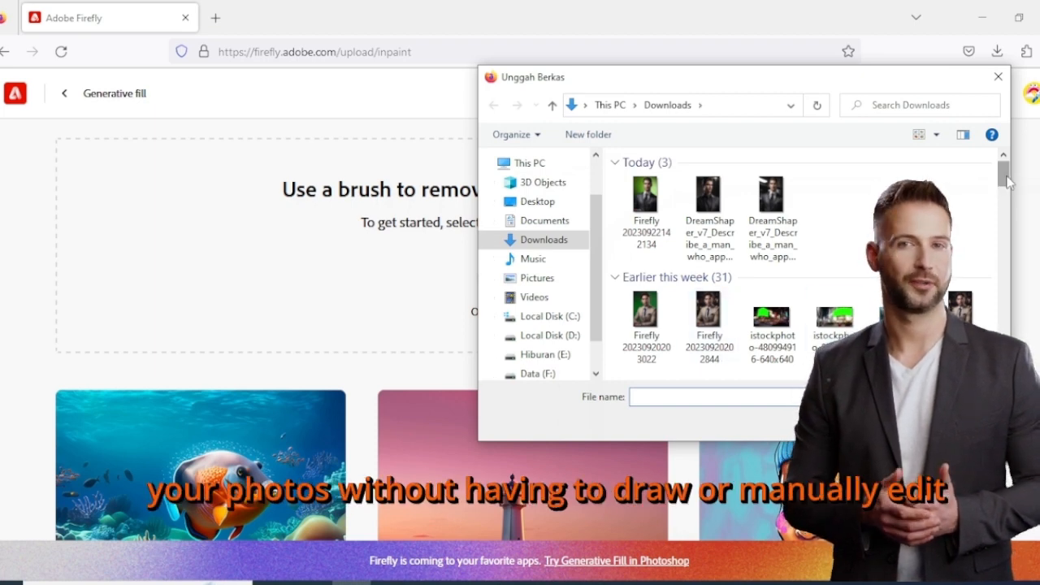
pyautogui.moveTo(1006, 178)
pyautogui.mouseDown()
pyautogui.moveTo(1013, 190)
pyautogui.moveTo(1009, 172)
pyautogui.mouseUp()
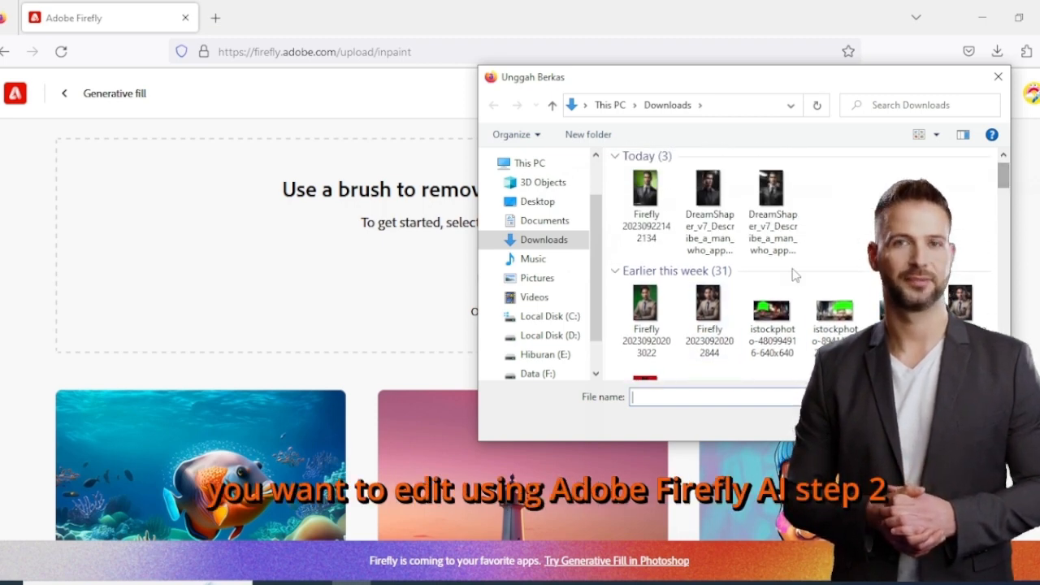
pyautogui.doubleClick(709, 316)
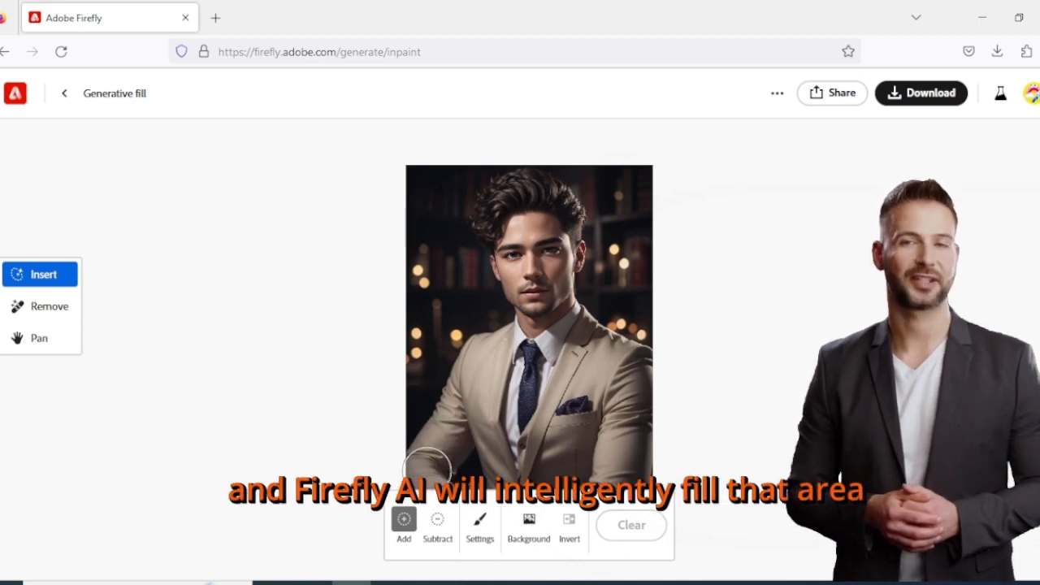
# Step: Brush over the man's suit and generate a fill with the prompt "please create the elegan and stylish costume"
pyautogui.moveTo(427, 460)
pyautogui.mouseDown()
pyautogui.moveTo(462, 430)
pyautogui.moveTo(485, 350)
pyautogui.moveTo(442, 428)
pyautogui.moveTo(487, 409)
pyautogui.moveTo(508, 378)
pyautogui.moveTo(514, 335)
pyautogui.moveTo(519, 462)
pyautogui.moveTo(497, 442)
pyautogui.moveTo(494, 464)
pyautogui.moveTo(515, 479)
pyautogui.moveTo(544, 471)
pyautogui.moveTo(592, 338)
pyautogui.moveTo(567, 336)
pyautogui.moveTo(552, 362)
pyautogui.moveTo(544, 425)
pyautogui.moveTo(584, 315)
pyautogui.moveTo(609, 384)
pyautogui.moveTo(618, 342)
pyautogui.moveTo(641, 364)
pyautogui.moveTo(613, 468)
pyautogui.moveTo(594, 469)
pyautogui.moveTo(592, 433)
pyautogui.moveTo(603, 416)
pyautogui.moveTo(565, 469)
pyautogui.moveTo(628, 467)
pyautogui.moveTo(642, 415)
pyautogui.moveTo(639, 464)
pyautogui.moveTo(598, 470)
pyautogui.moveTo(585, 395)
pyautogui.mouseUp()
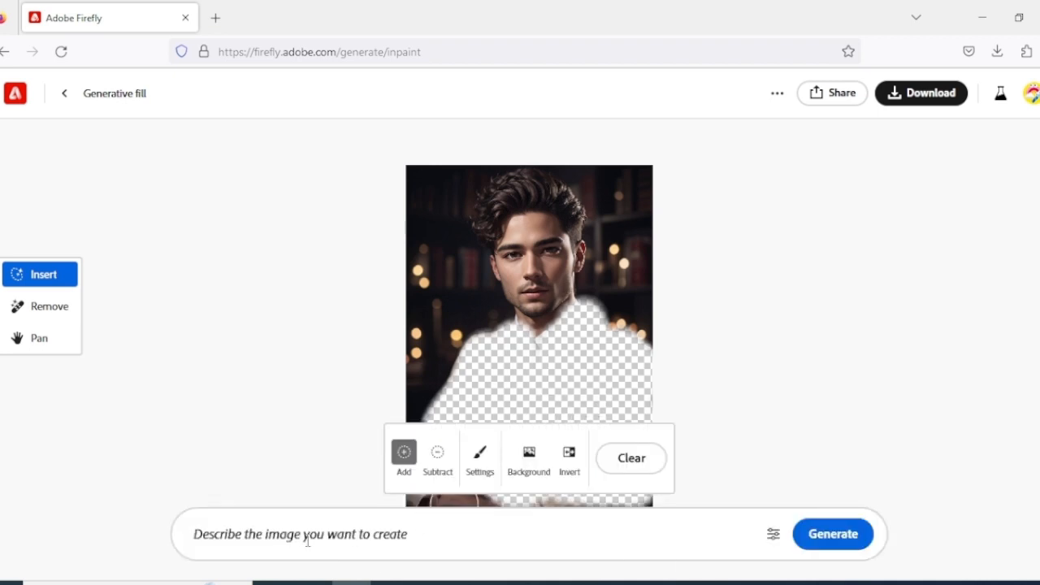
pyautogui.click(307, 542)
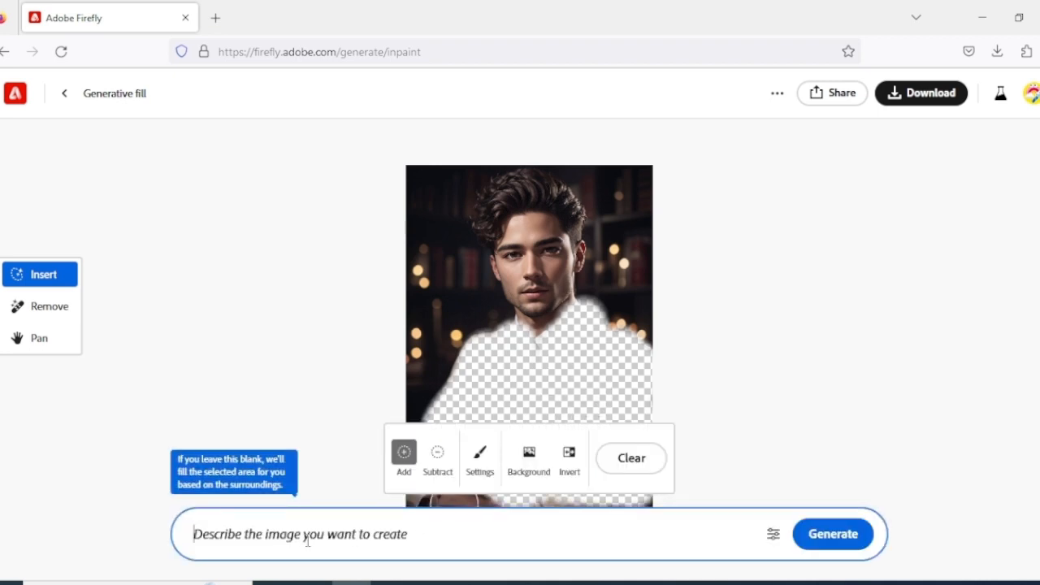
pyautogui.write('ple')
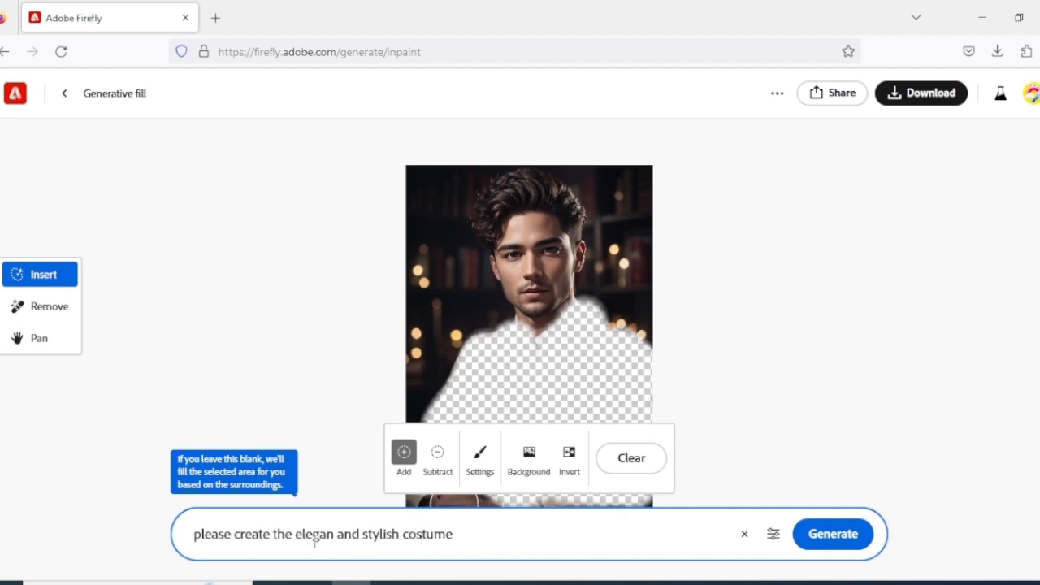
pyautogui.click(813, 536)
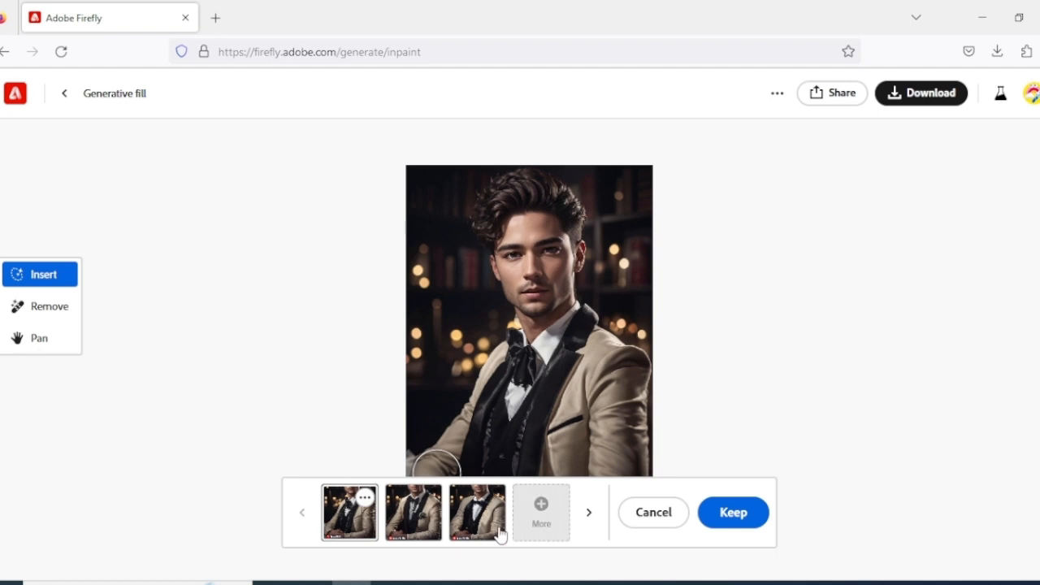
# Step: Preview and compare the three generated costume variations on the portrait
pyautogui.click(476, 525)
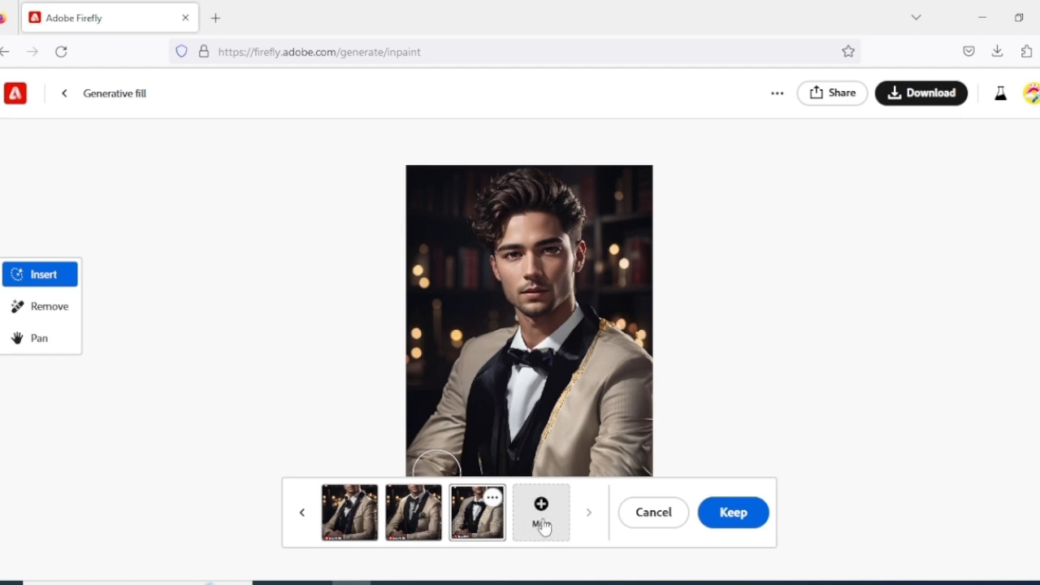
pyautogui.click(408, 526)
pyautogui.click(469, 521)
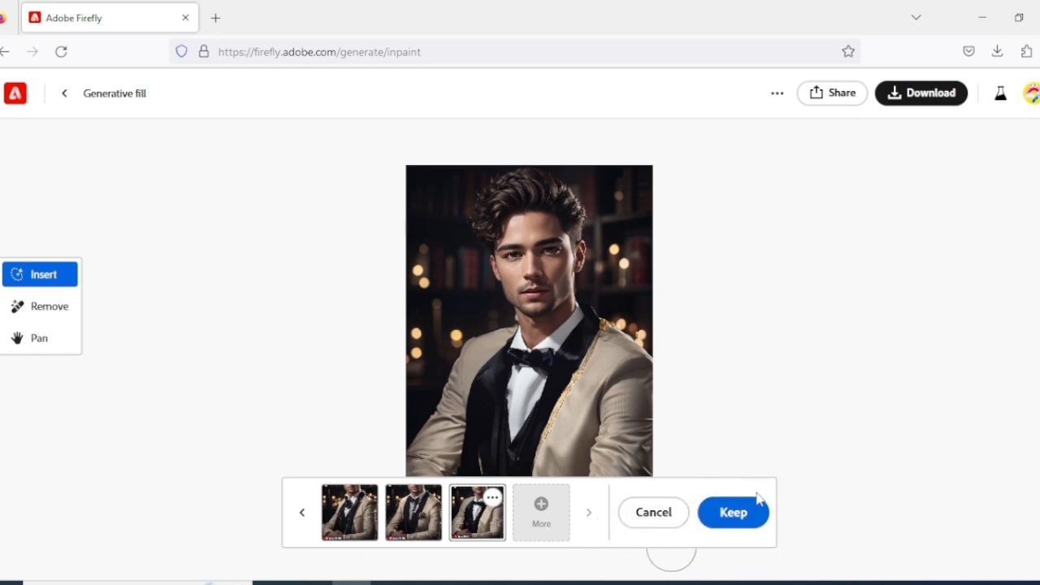
pyautogui.click(350, 533)
pyautogui.click(488, 532)
# Step: Generate more costume variations and preview each new one, ending on the black jacket with red patterned lapels
pyautogui.click(542, 508)
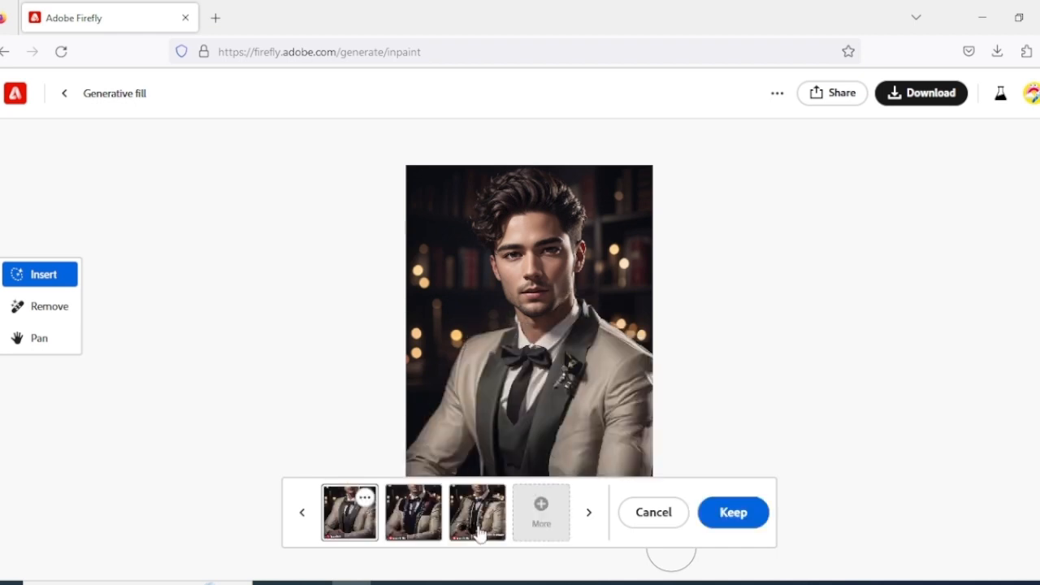
pyautogui.click(470, 530)
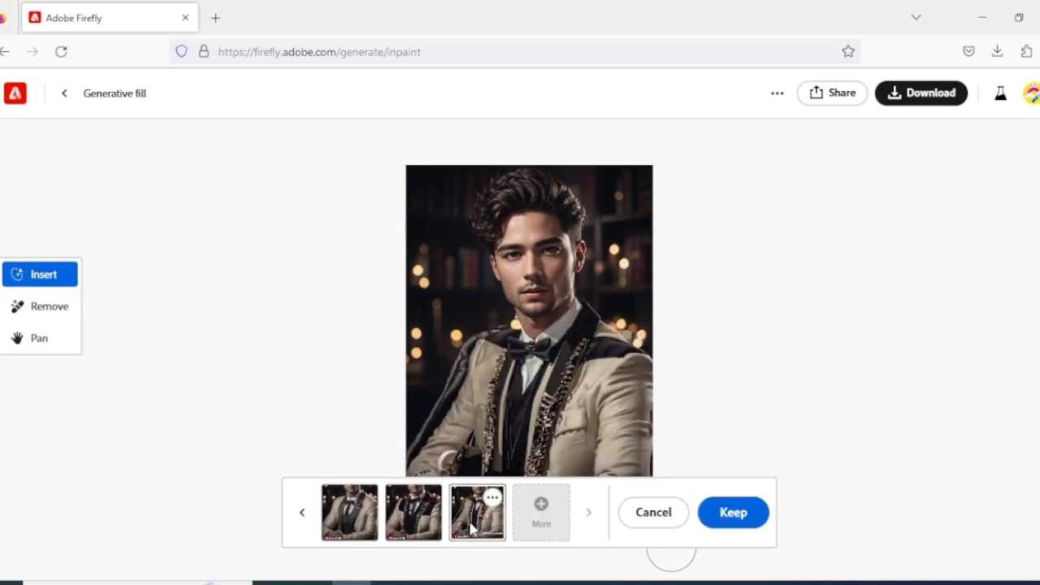
pyautogui.click(430, 530)
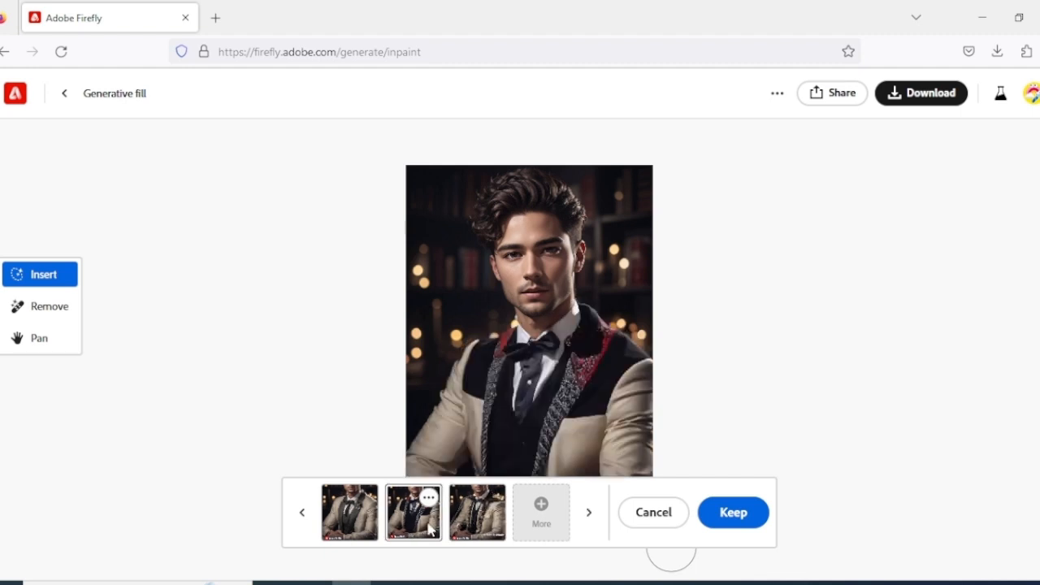
pyautogui.click(340, 522)
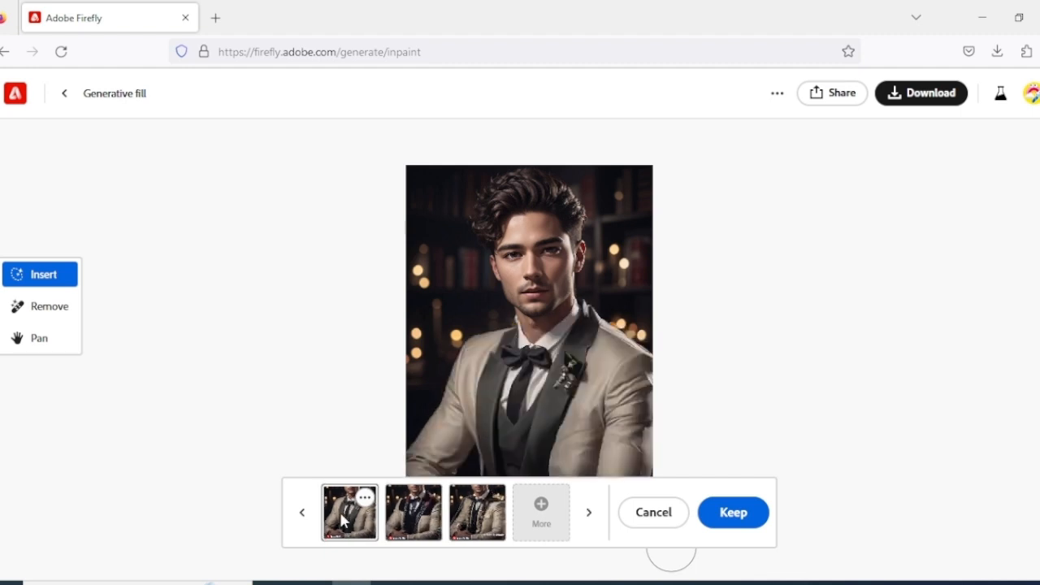
pyautogui.click(423, 521)
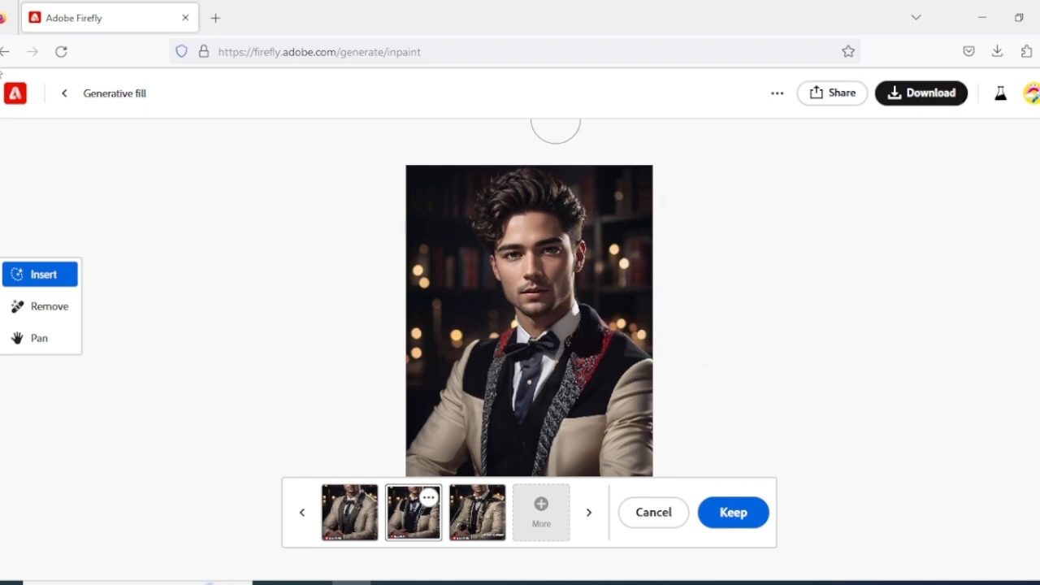
# Step: Leave Generative fill, return to the Firefly home page and open Text to image
pyautogui.click(68, 101)
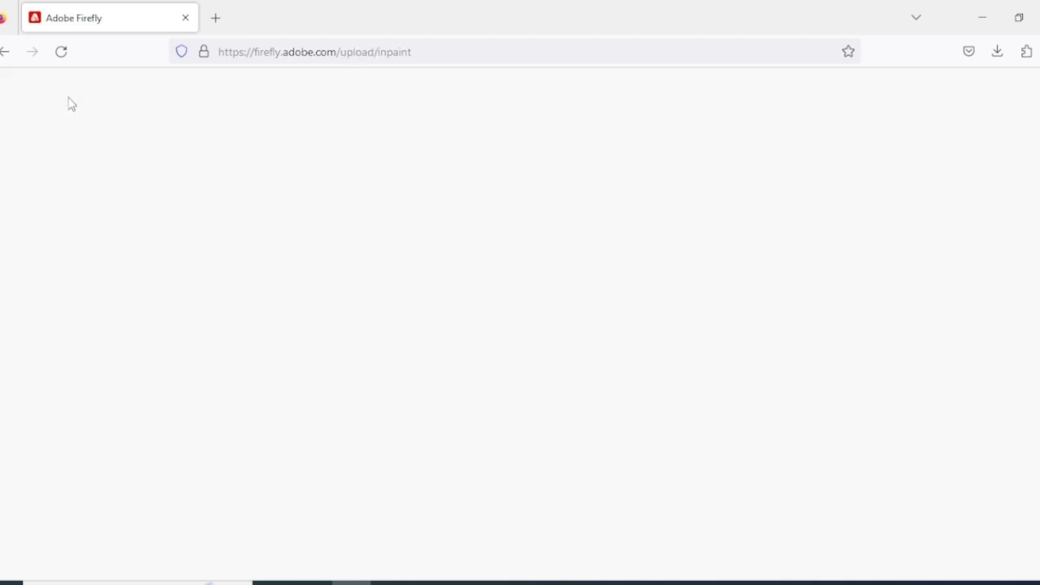
pyautogui.click(64, 95)
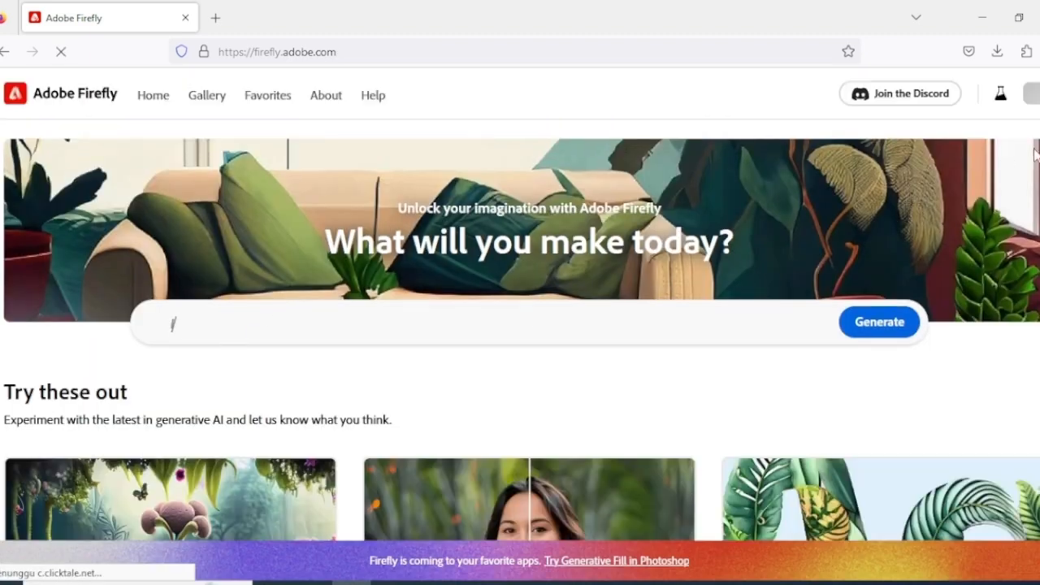
pyautogui.scroll(-3, 275, 308)
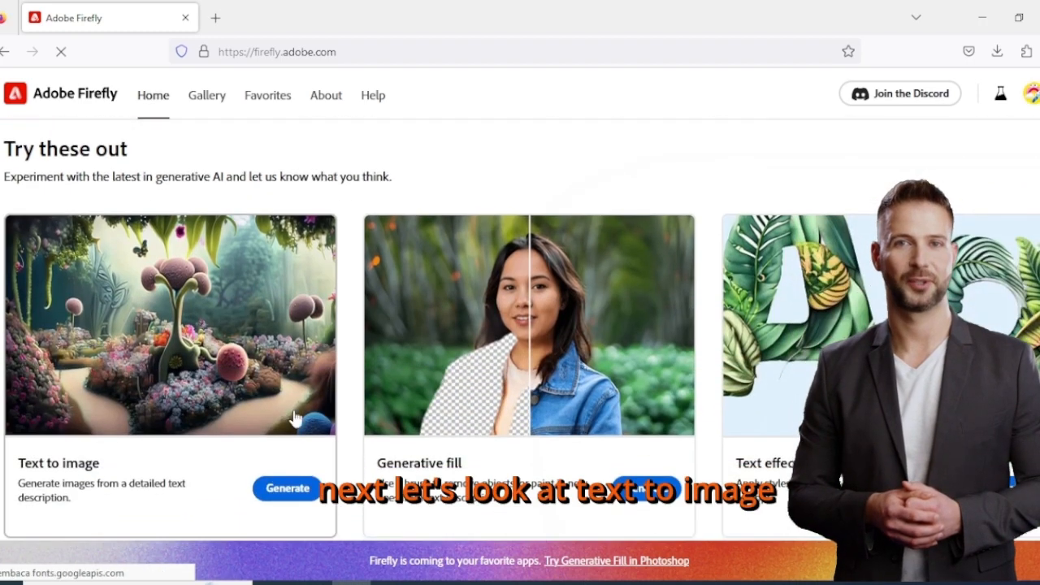
pyautogui.click(240, 447)
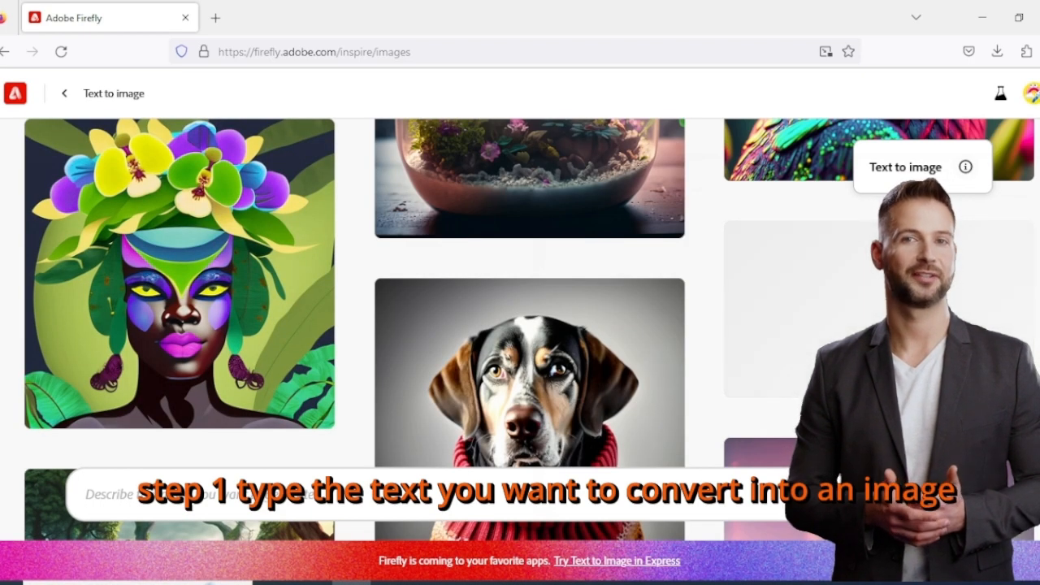
# Step: Enter "please provide a cat" as the image description
pyautogui.click(179, 494)
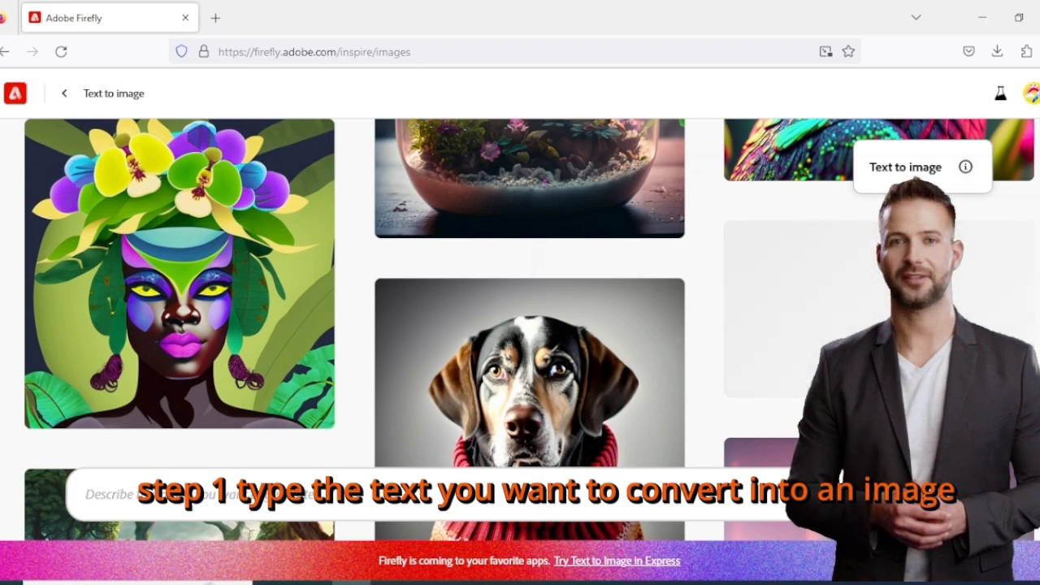
pyautogui.write('ple')
pyautogui.write('e')
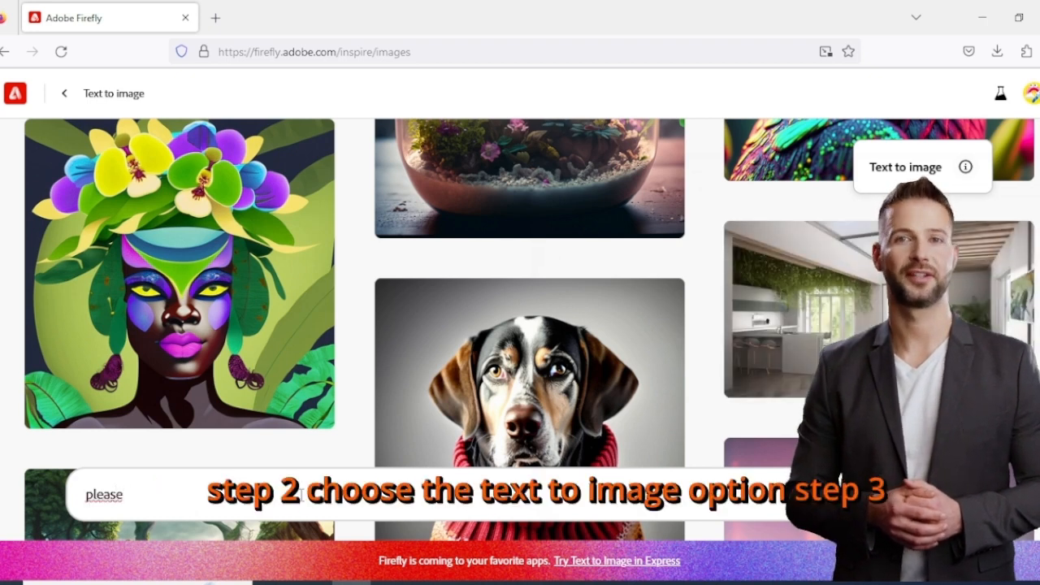
pyautogui.write(' create')
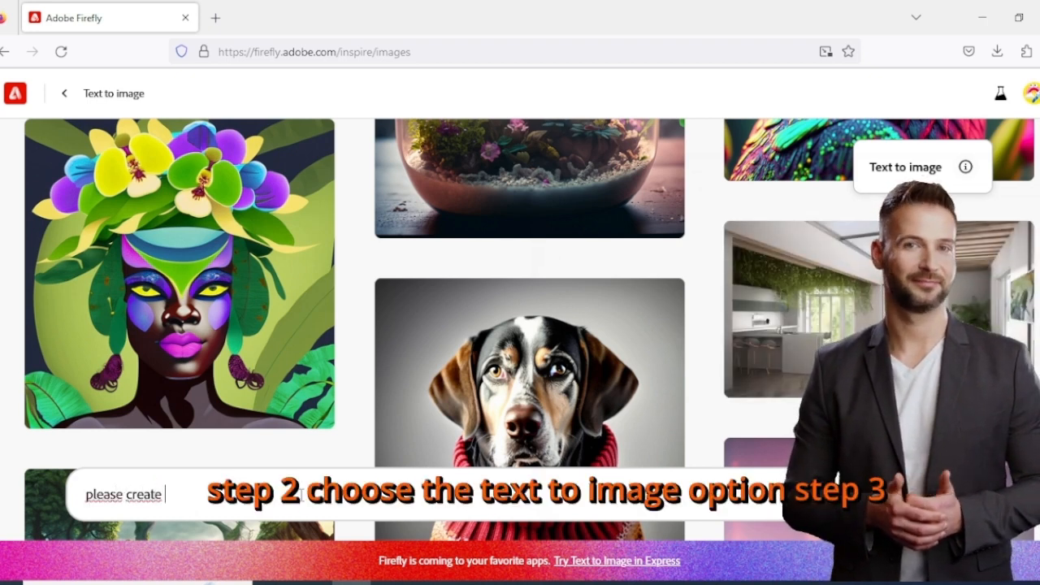
pyautogui.press('BackSpace')
pyautogui.press('BackSpace')
pyautogui.press('BackSpace')
pyautogui.press('BackSpace')
pyautogui.press('BackSpace')
pyautogui.press('BackSpace')
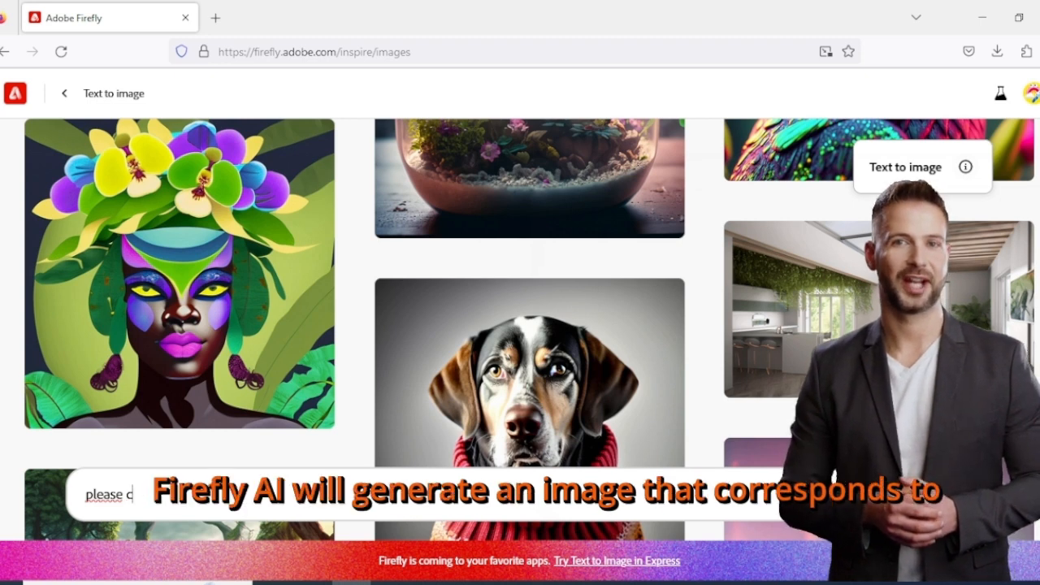
pyautogui.write('provide ')
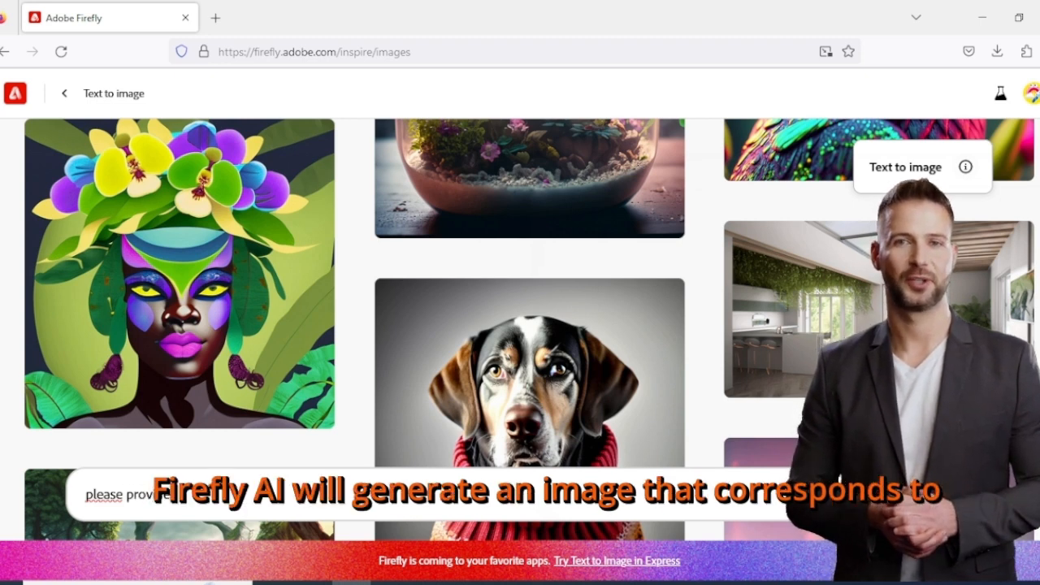
pyautogui.write('a')
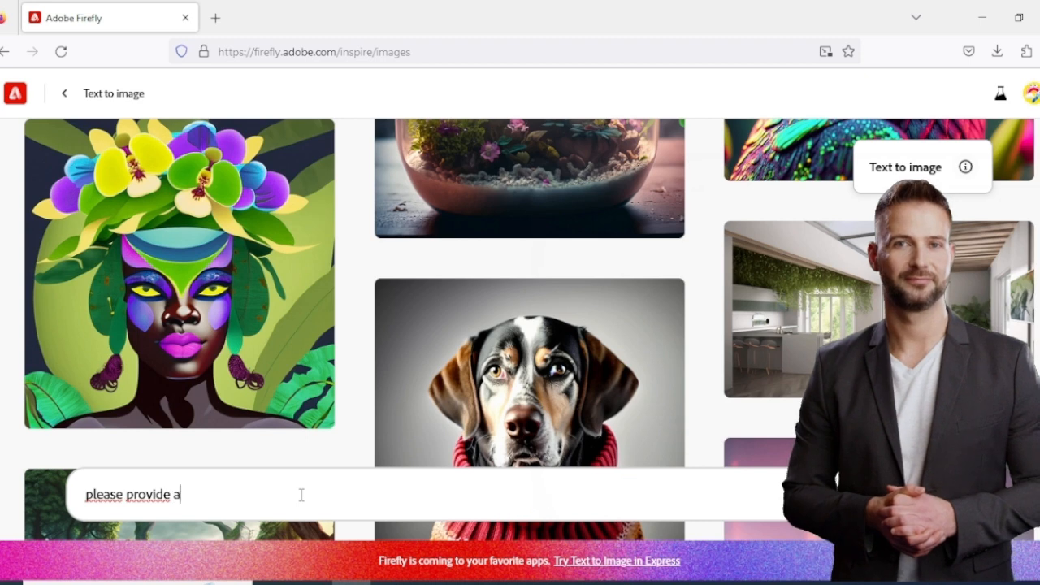
pyautogui.write(' cat')
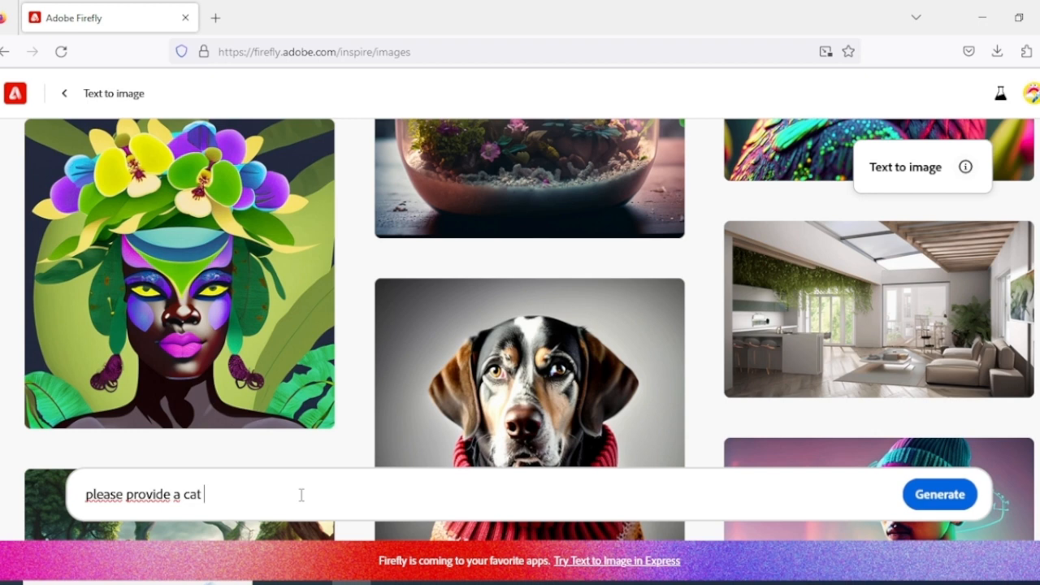
# Step: Extend the image description with "but it have a wing"
pyautogui.write('but')
pyautogui.press('BackSpace')
pyautogui.write('but it have a')
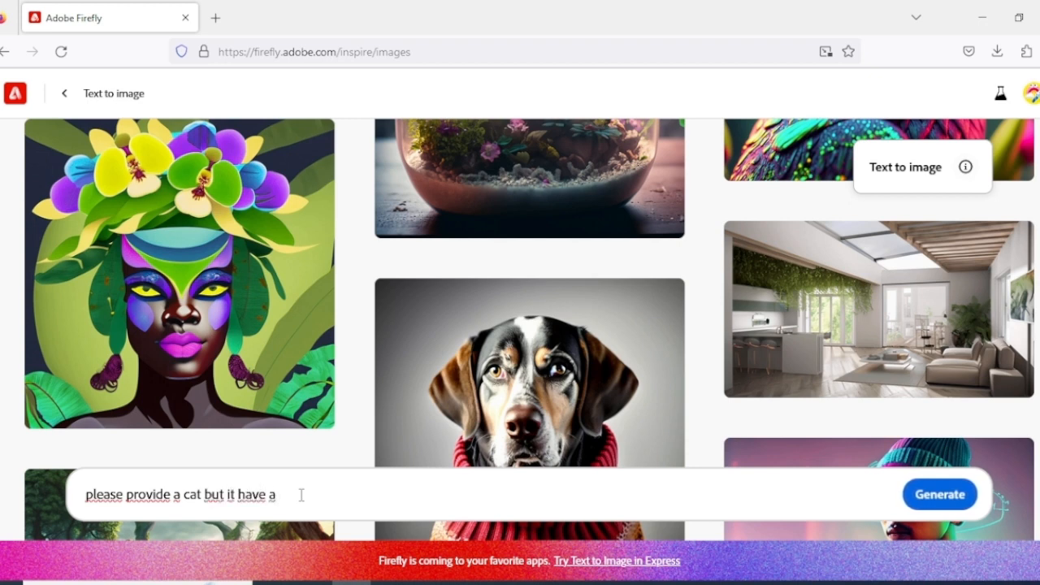
pyautogui.write(' wing')
# Step: Replace "but it" so the description reads "please provide a cat and the cat have a wing", and generate the images
pyautogui.press('Left')
pyautogui.press('Left')
pyautogui.press('Left')
pyautogui.press('Left')
pyautogui.press('Left')
pyautogui.press('Left')
pyautogui.press('Left')
pyautogui.press('Left')
pyautogui.press('Left')
pyautogui.press('Left')
pyautogui.press('Left')
pyautogui.press('Left')
pyautogui.press('BackSpace')
pyautogui.press('BackSpace')
pyautogui.press('BackSpace')
pyautogui.press('BackSpace')
pyautogui.press('BackSpace')
pyautogui.press('BackSpace')
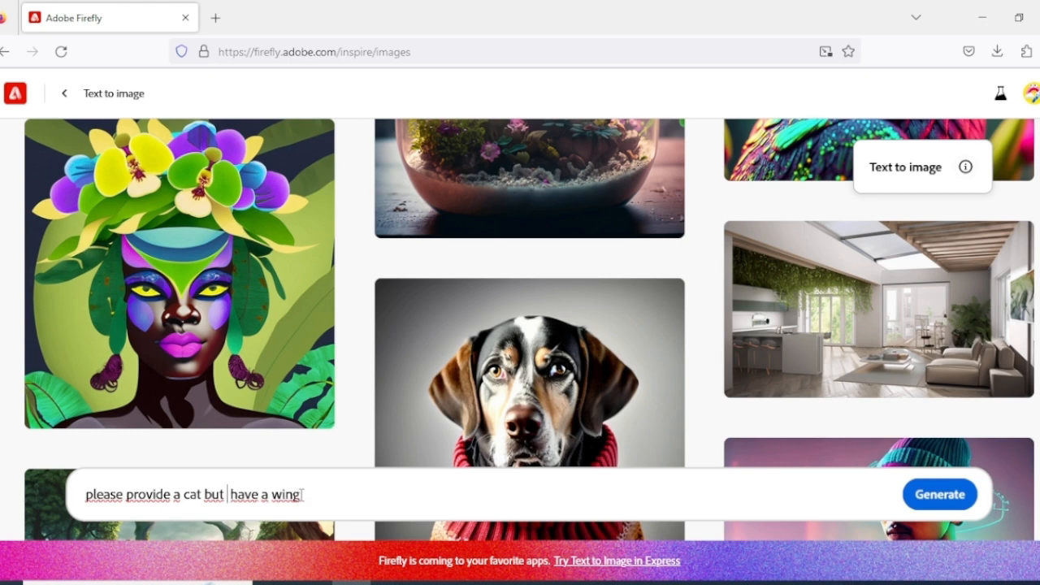
pyautogui.write('and the ac')
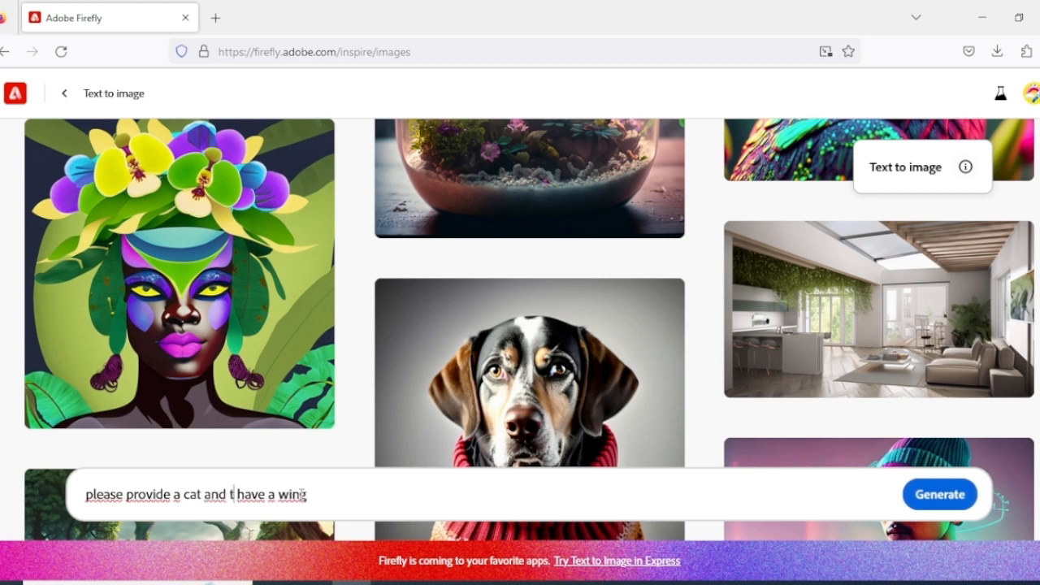
pyautogui.write('at')
pyautogui.press('BackSpace')
pyautogui.press('BackSpace')
pyautogui.press('BackSpace')
pyautogui.press('BackSpace')
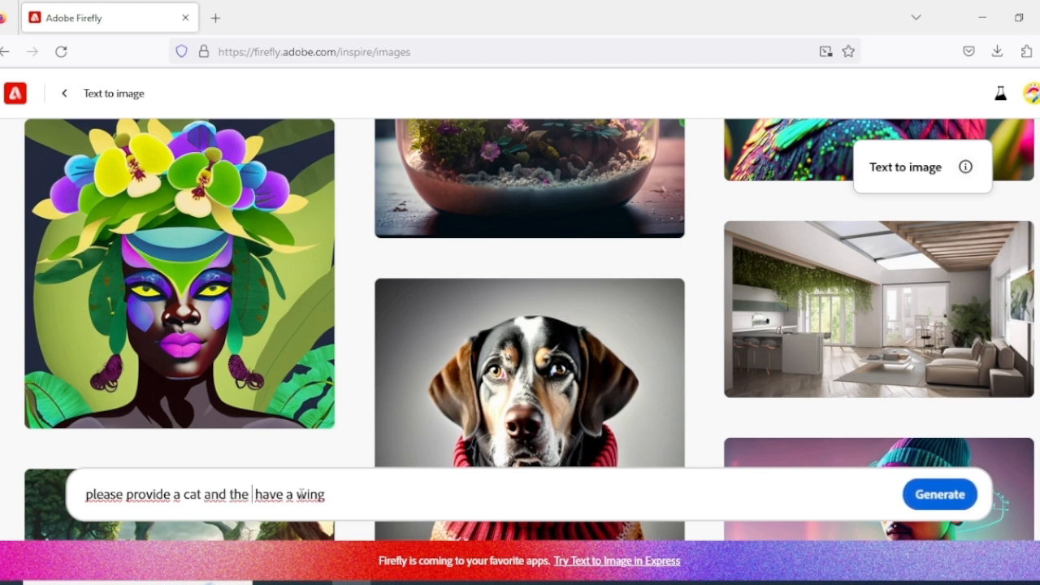
pyautogui.write('cat')
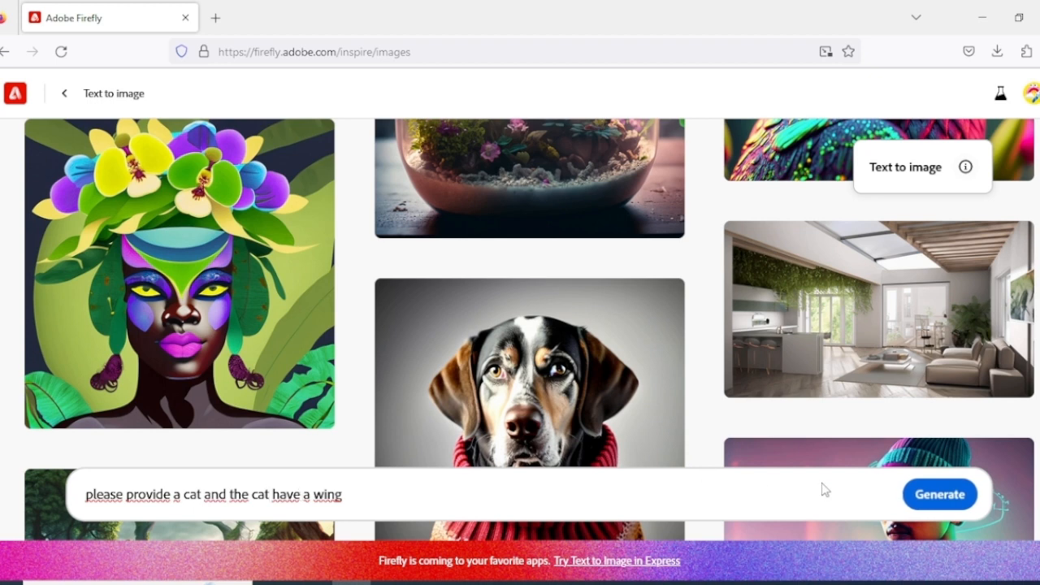
pyautogui.click(954, 492)
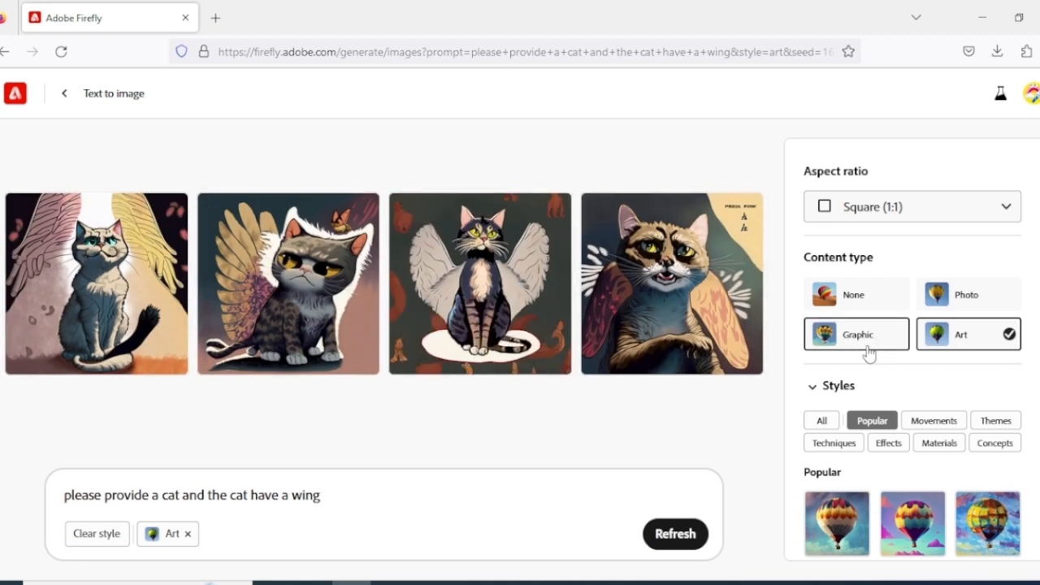
# Step: Set the content type to Photo and generate the winged cat images again
pyautogui.click(959, 307)
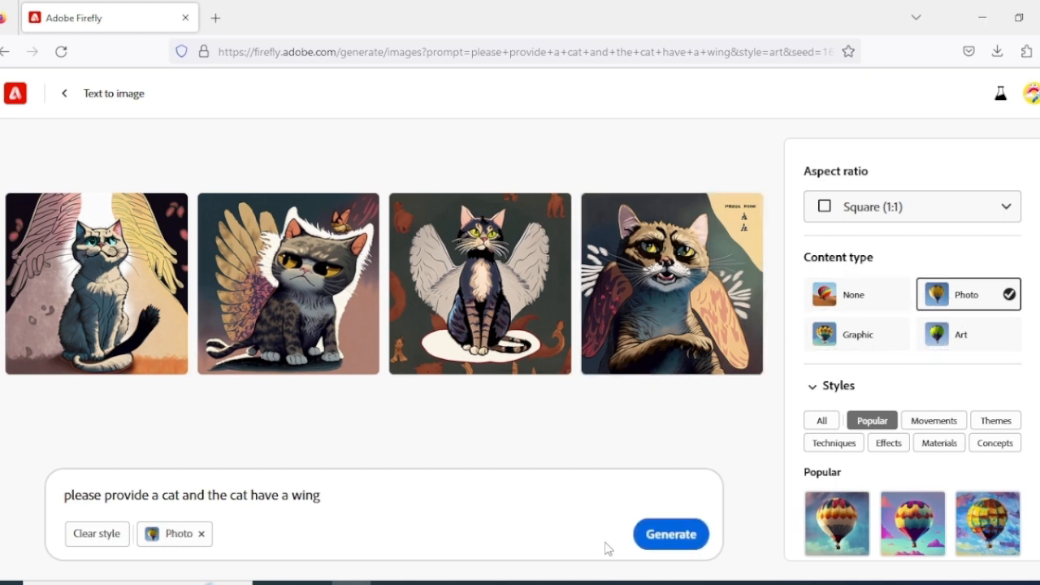
pyautogui.click(646, 538)
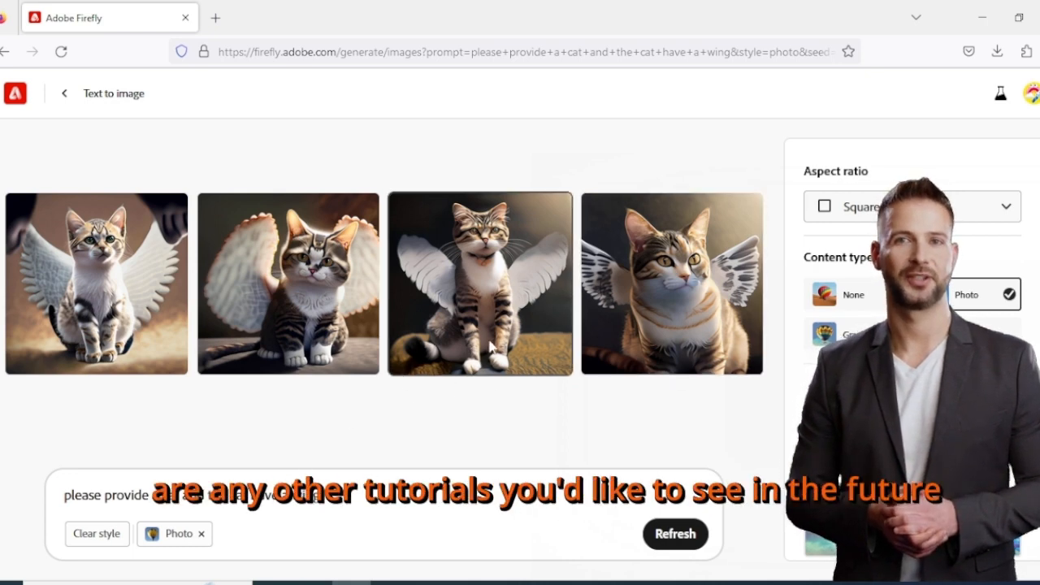
pyautogui.moveTo(665, 353)
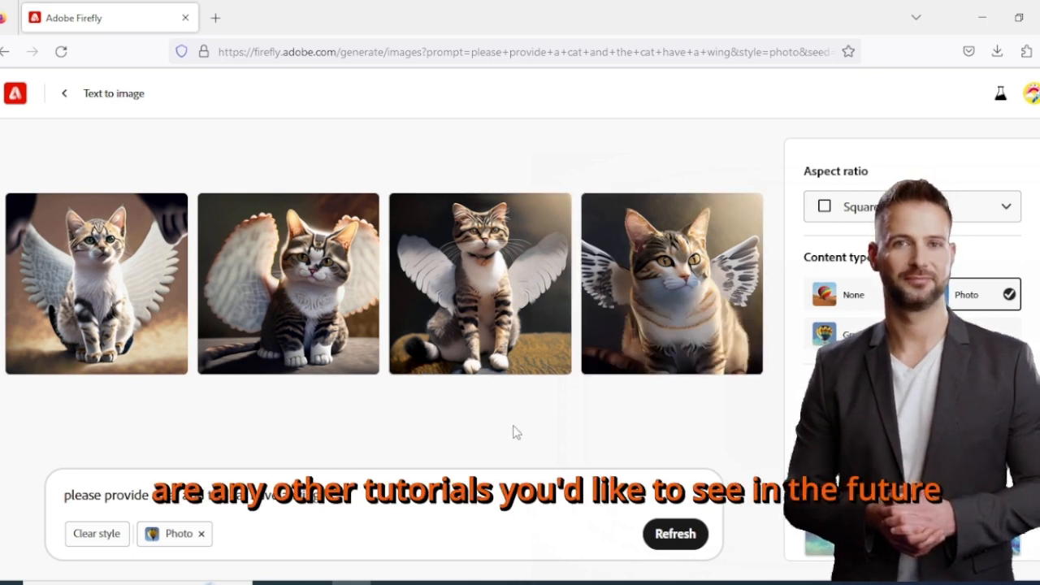